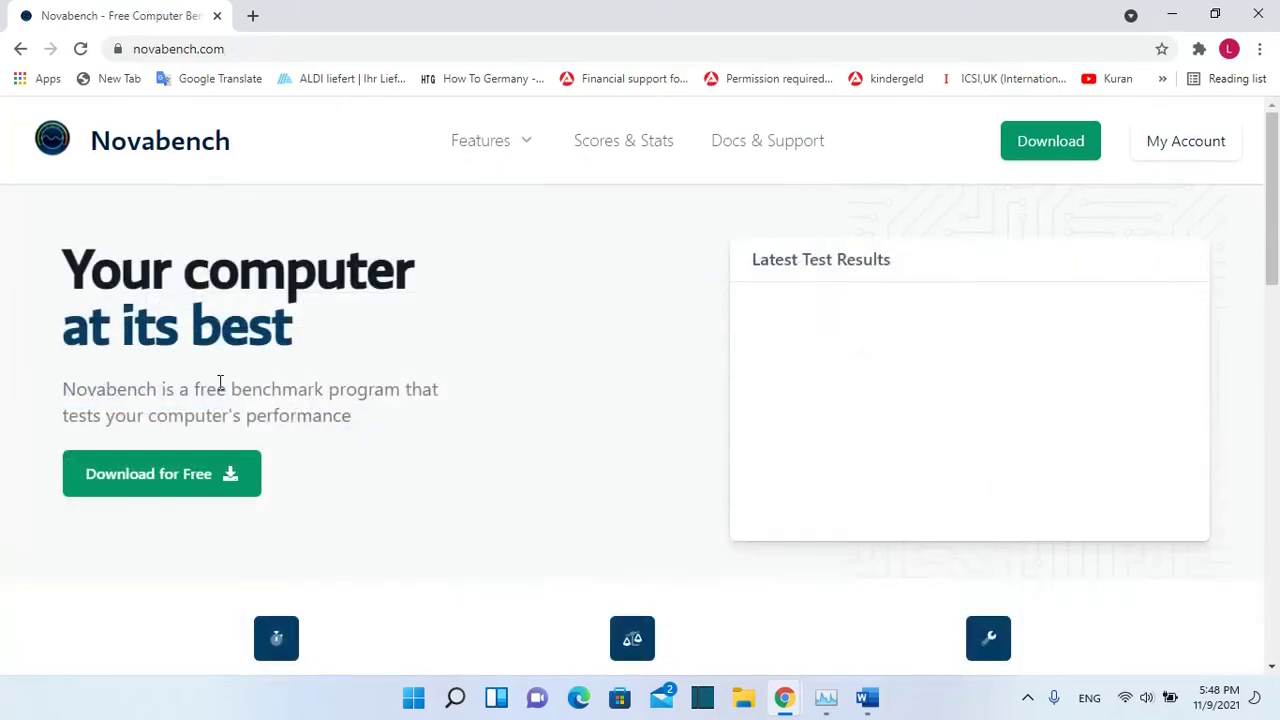
# Download the Windows installer novabench (1).msi from the Novabench website.
pyautogui.click(197, 474)
pyautogui.scroll(-2, 278, 372)
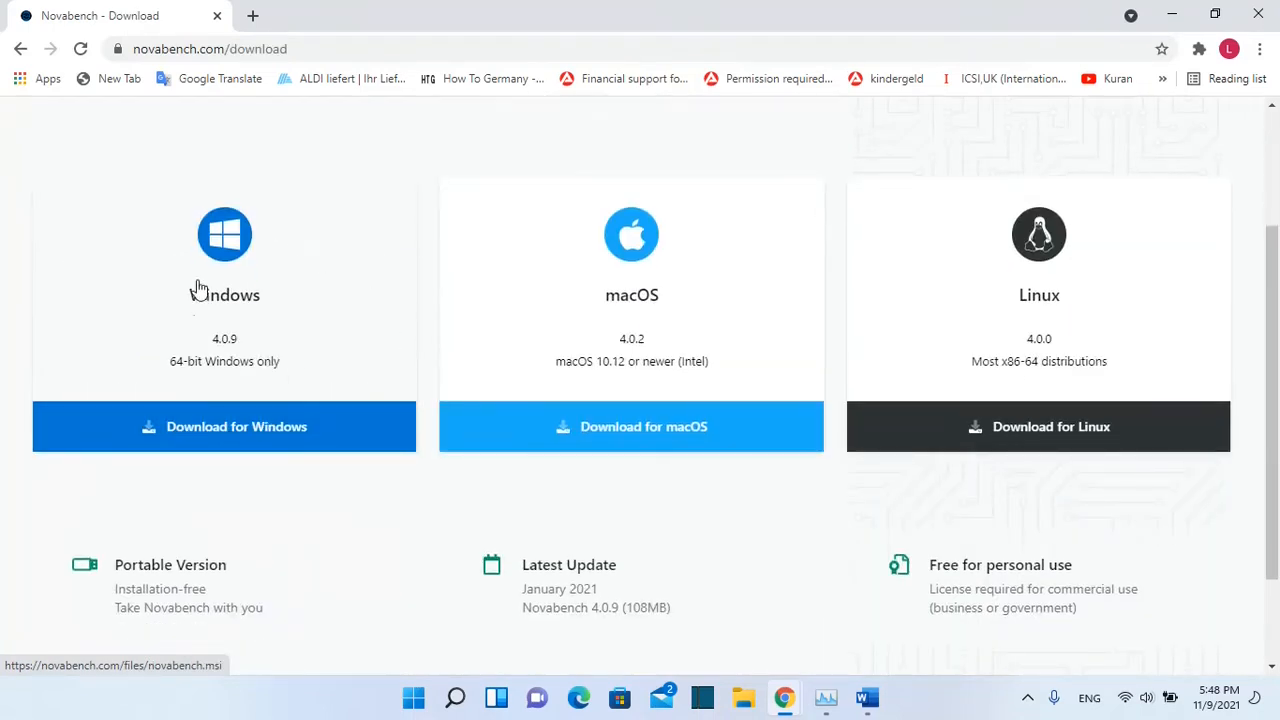
pyautogui.click(220, 426)
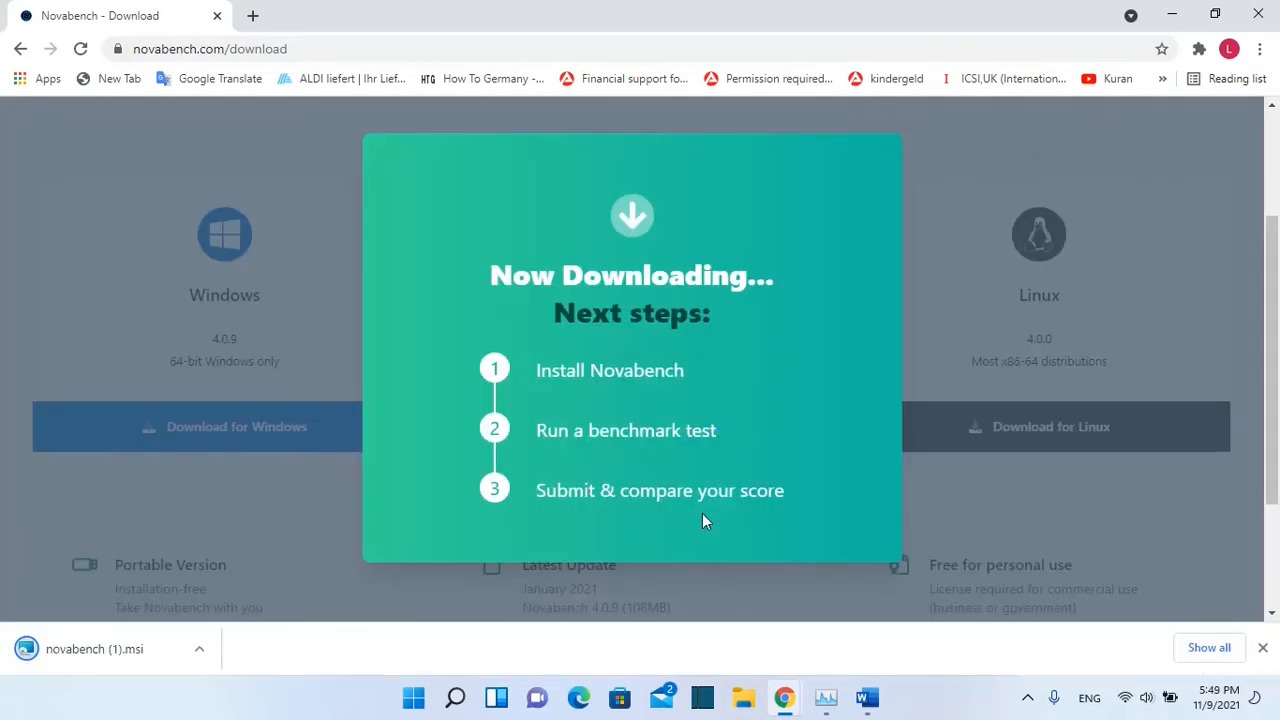
# Install Novabench from the downloaded .msi to the default folder, keeping Start Novabench enabled.
pyautogui.click(115, 652)
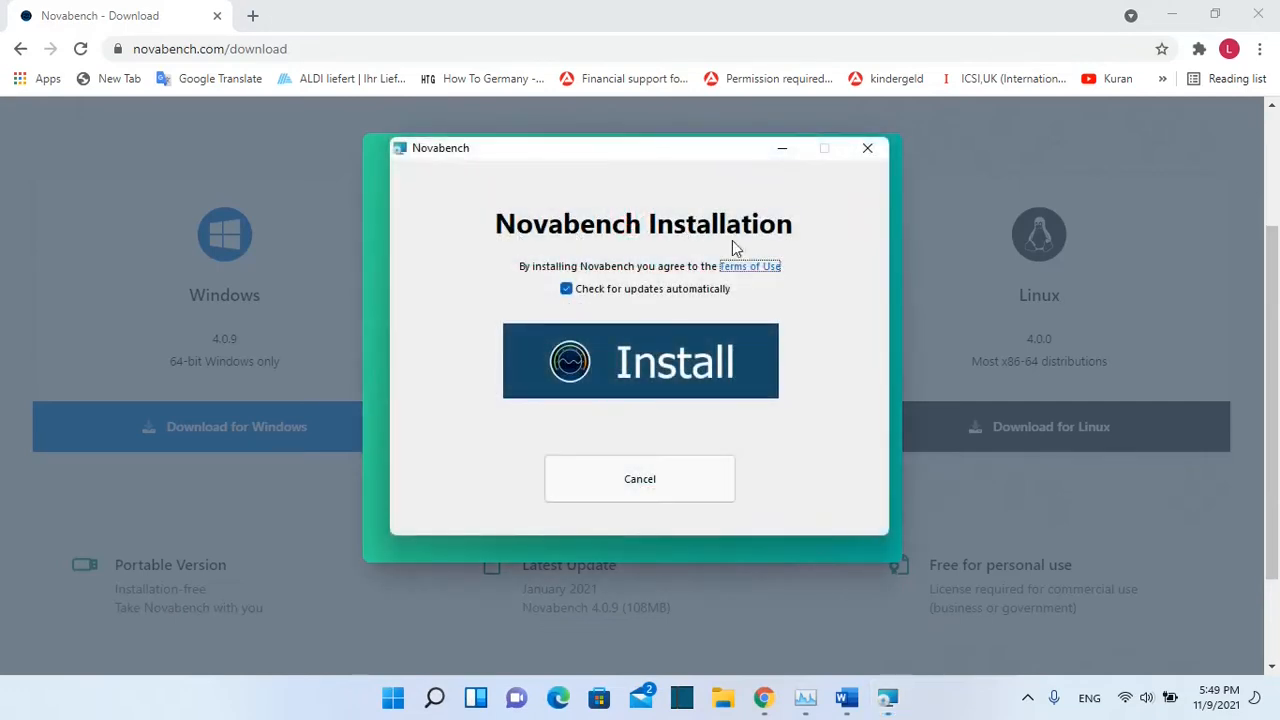
pyautogui.click(658, 372)
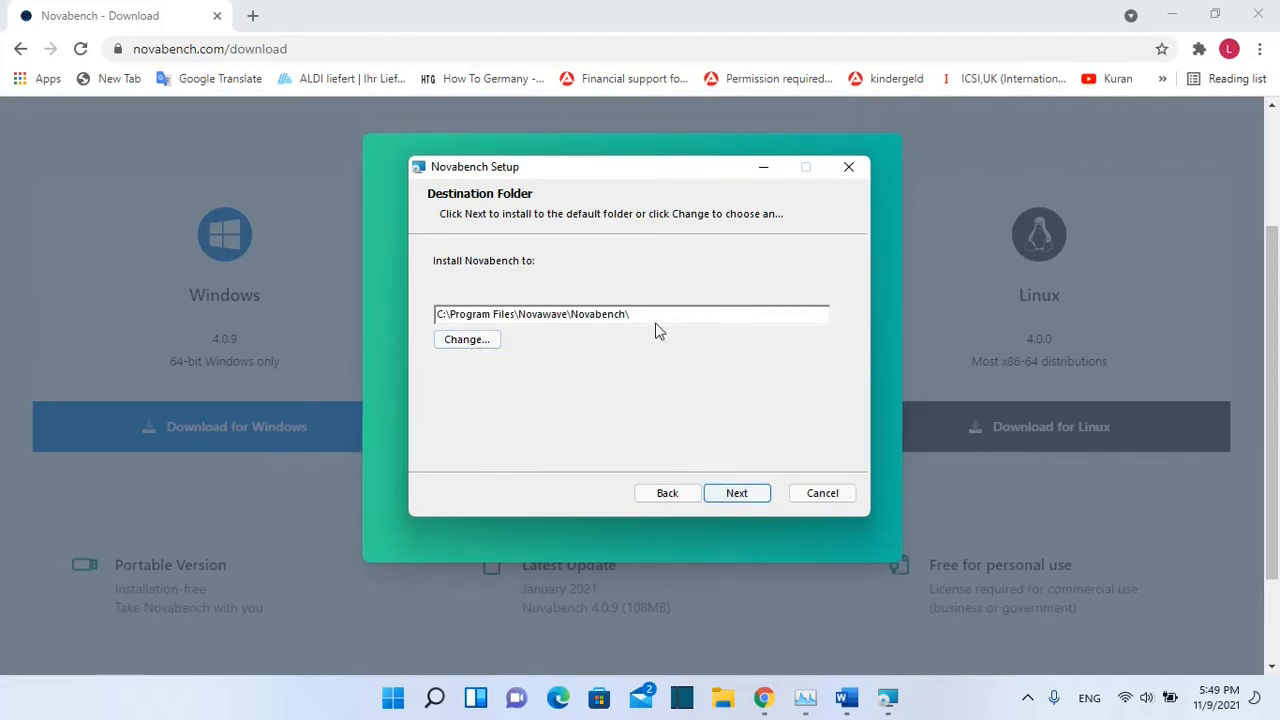
pyautogui.click(673, 493)
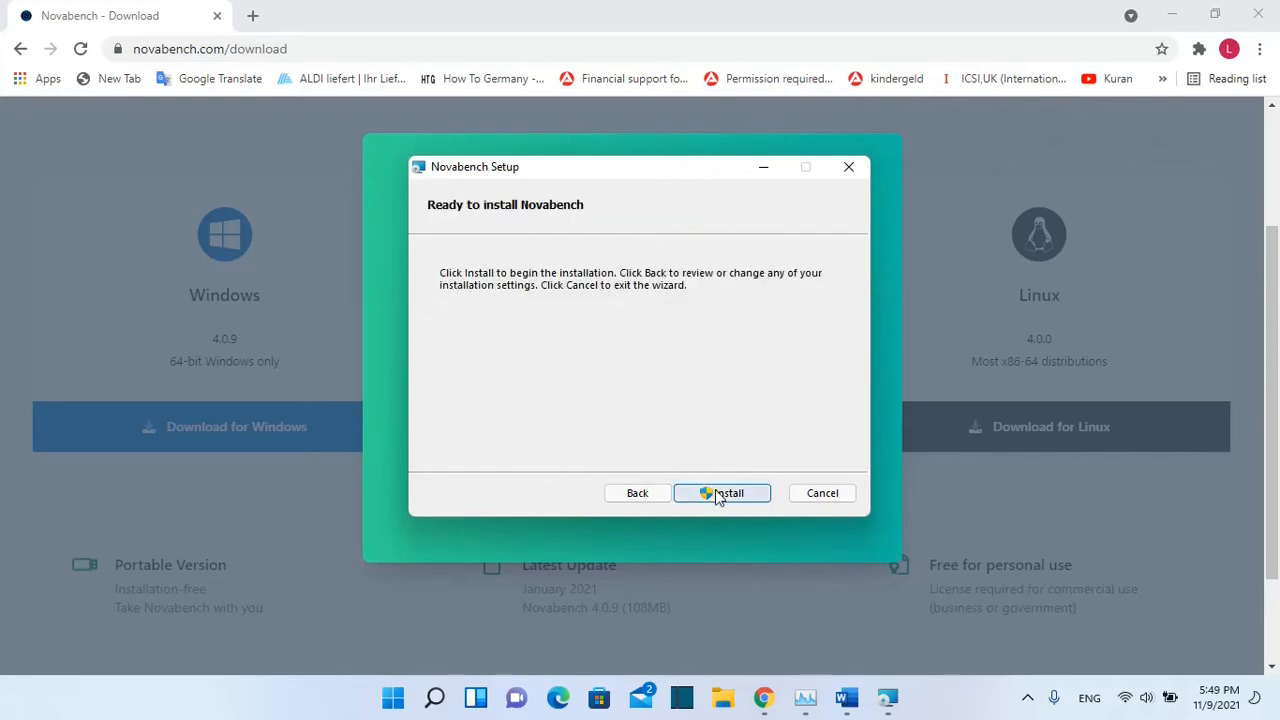
pyautogui.click(721, 493)
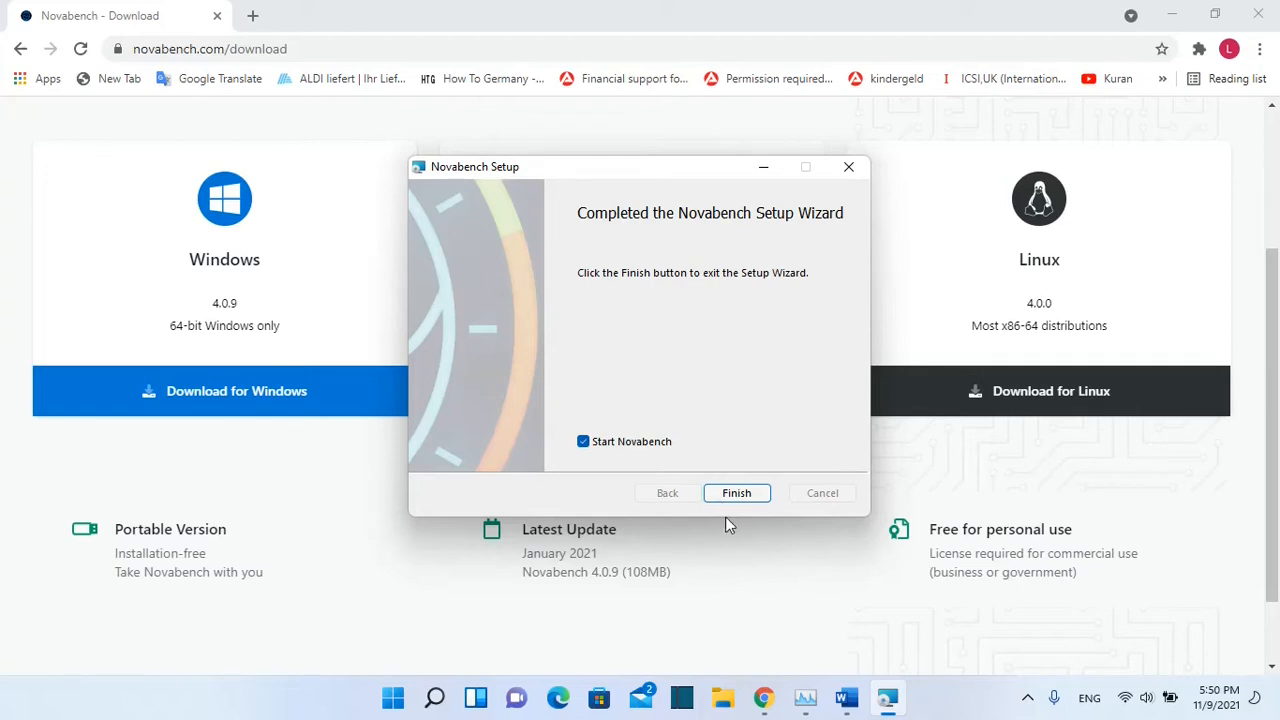
pyautogui.click(584, 441)
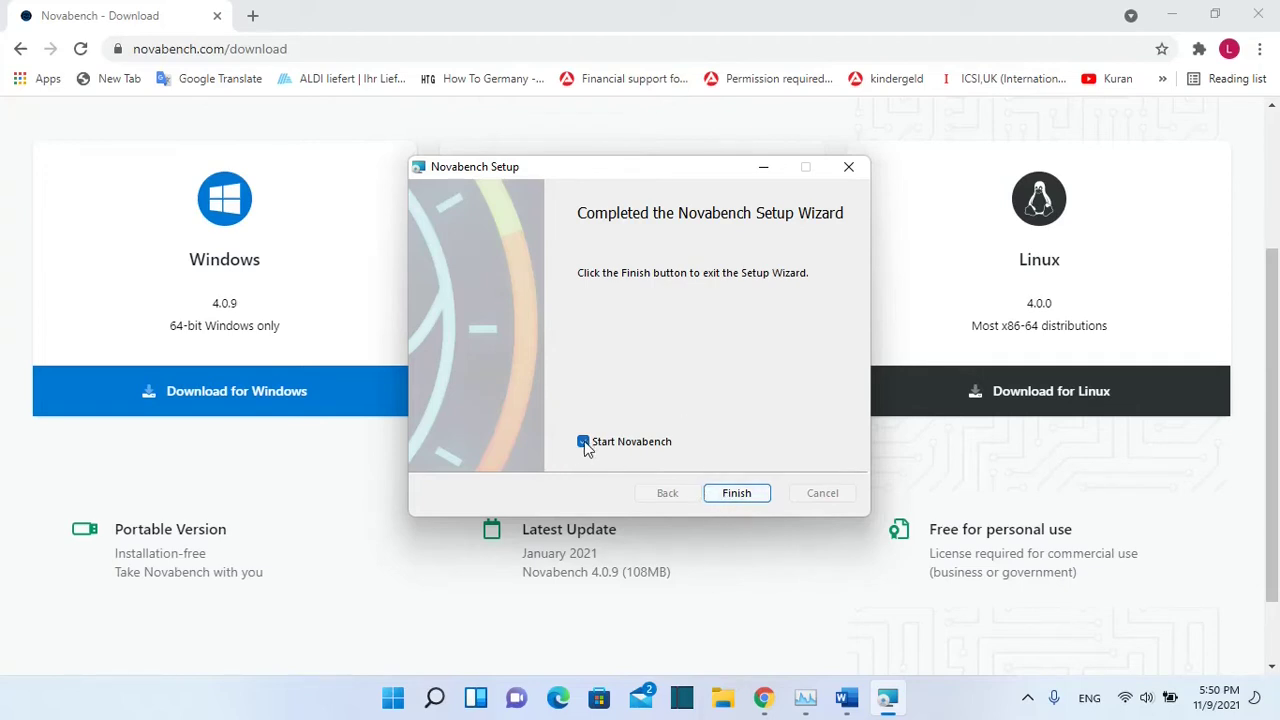
# Finish setup and review the listed system: Intel Core i5-6200U, HD Graphics 520, 4GB DDR4.
pyautogui.click(736, 493)
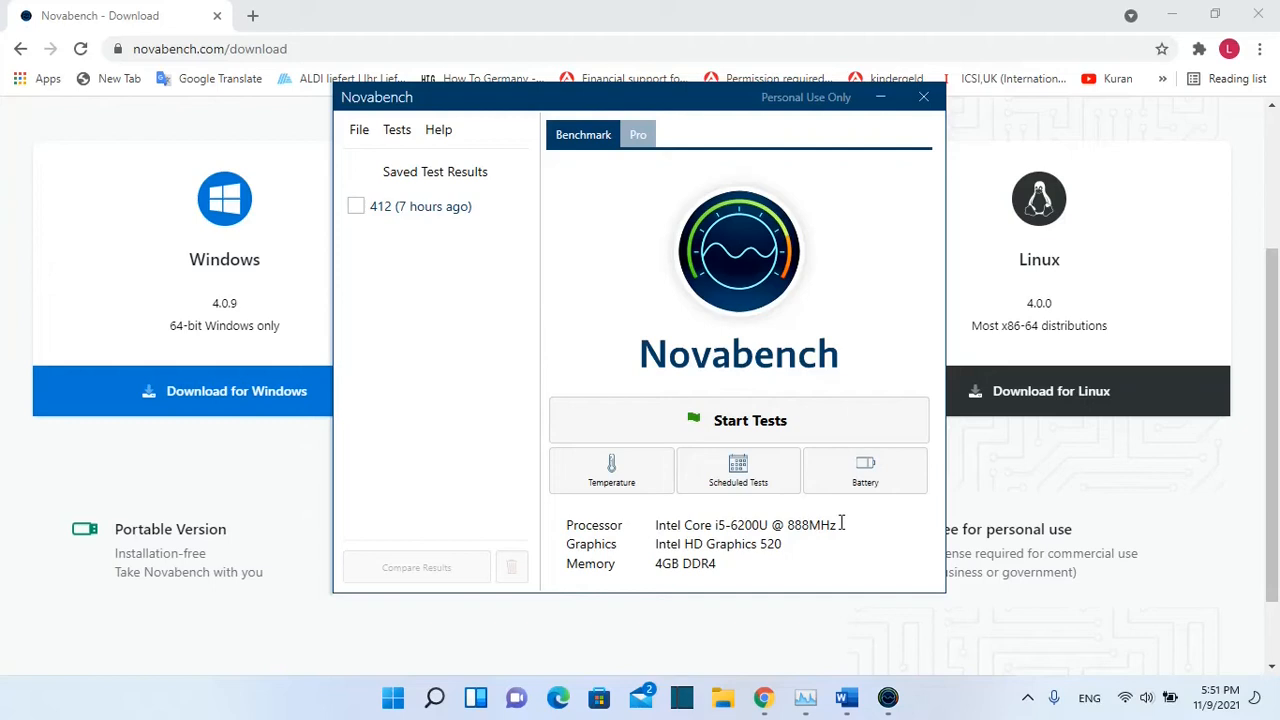
pyautogui.moveTo(843, 524)
pyautogui.mouseDown()
pyautogui.moveTo(658, 524)
pyautogui.moveTo(756, 543)
pyautogui.moveTo(650, 560)
pyautogui.mouseUp()
pyautogui.click(645, 541)
pyautogui.click(694, 564)
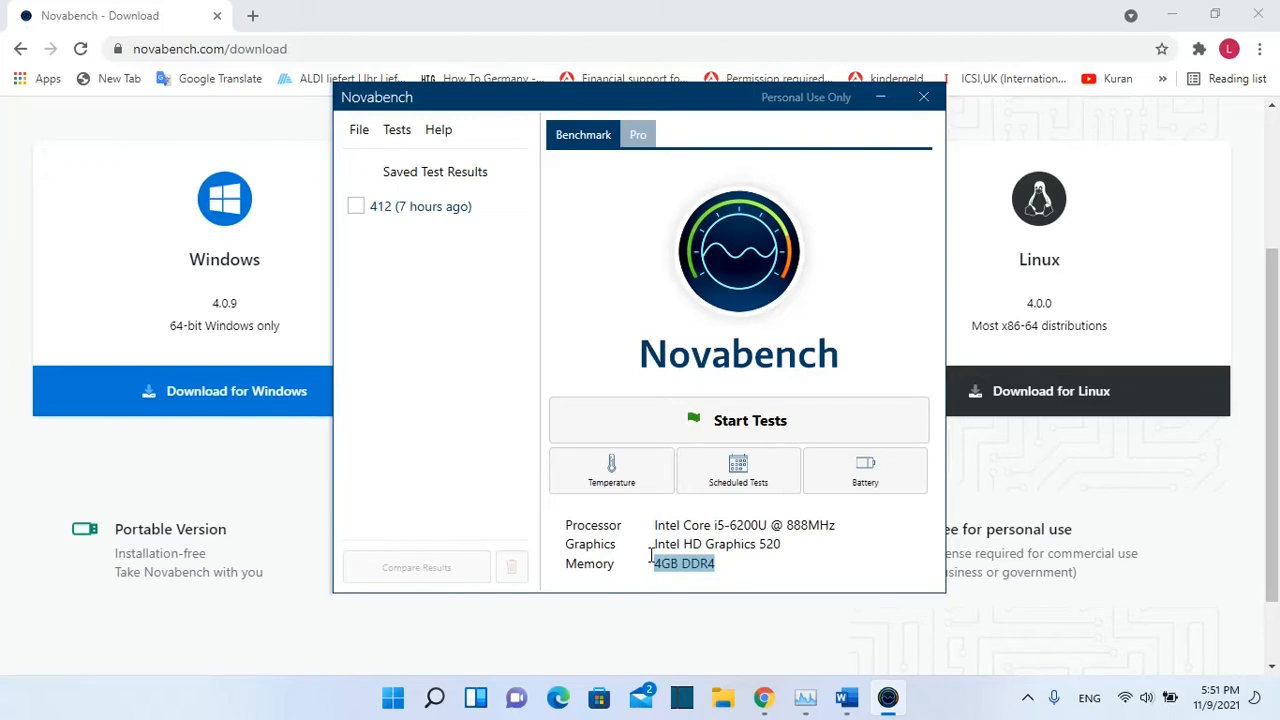
# Run the benchmark tests, dismissing the tip, to get Novabench Score 543.
pyautogui.click(755, 424)
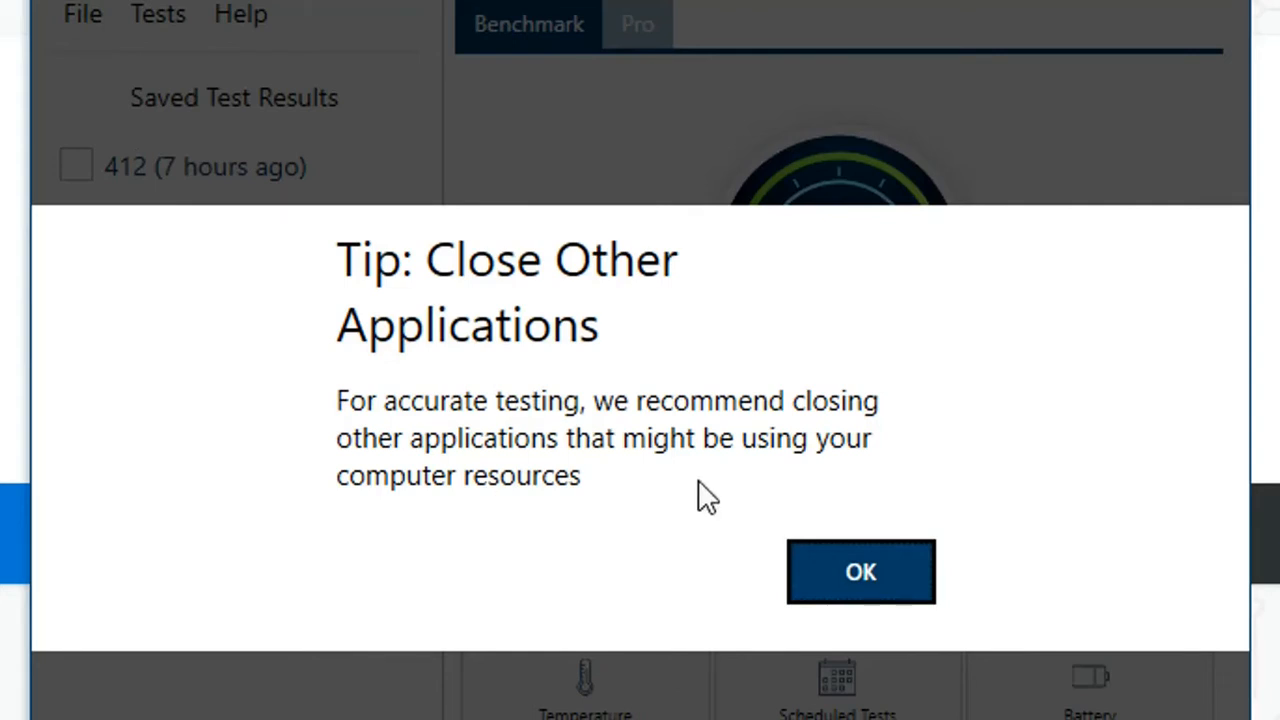
pyautogui.press('Return')
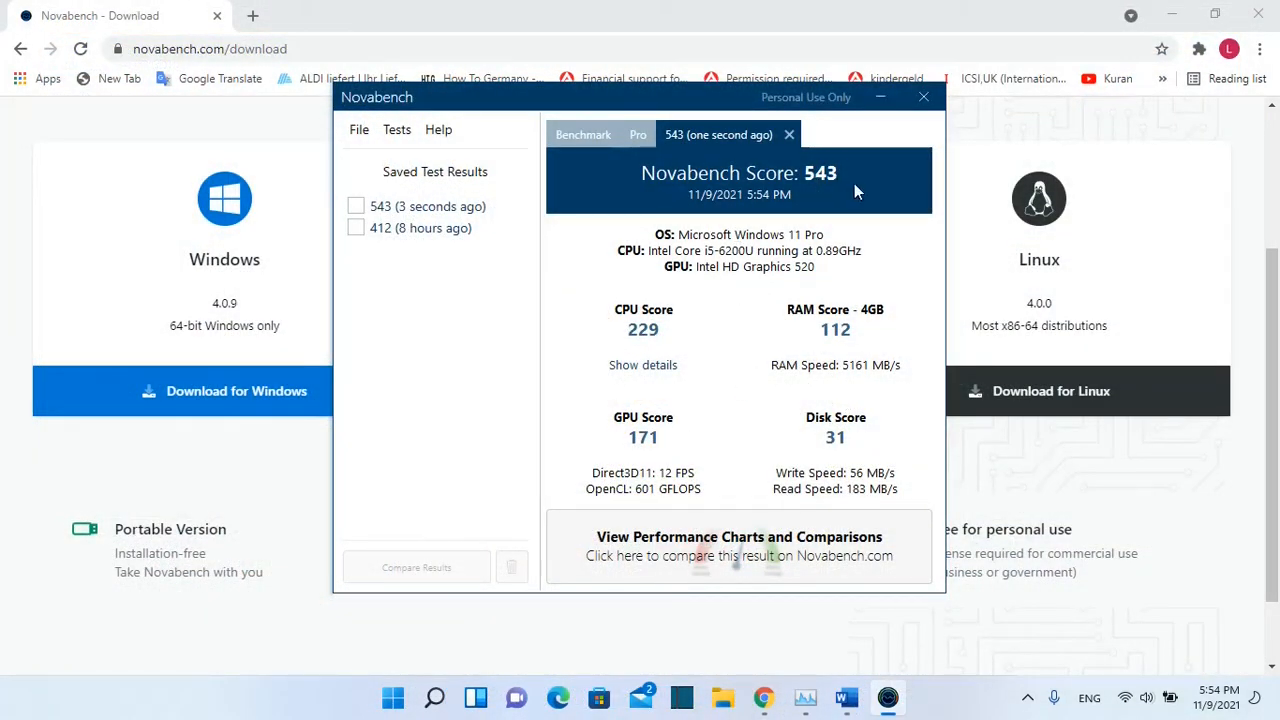
pyautogui.moveTo(862, 174); pyautogui.dragTo(782, 170)
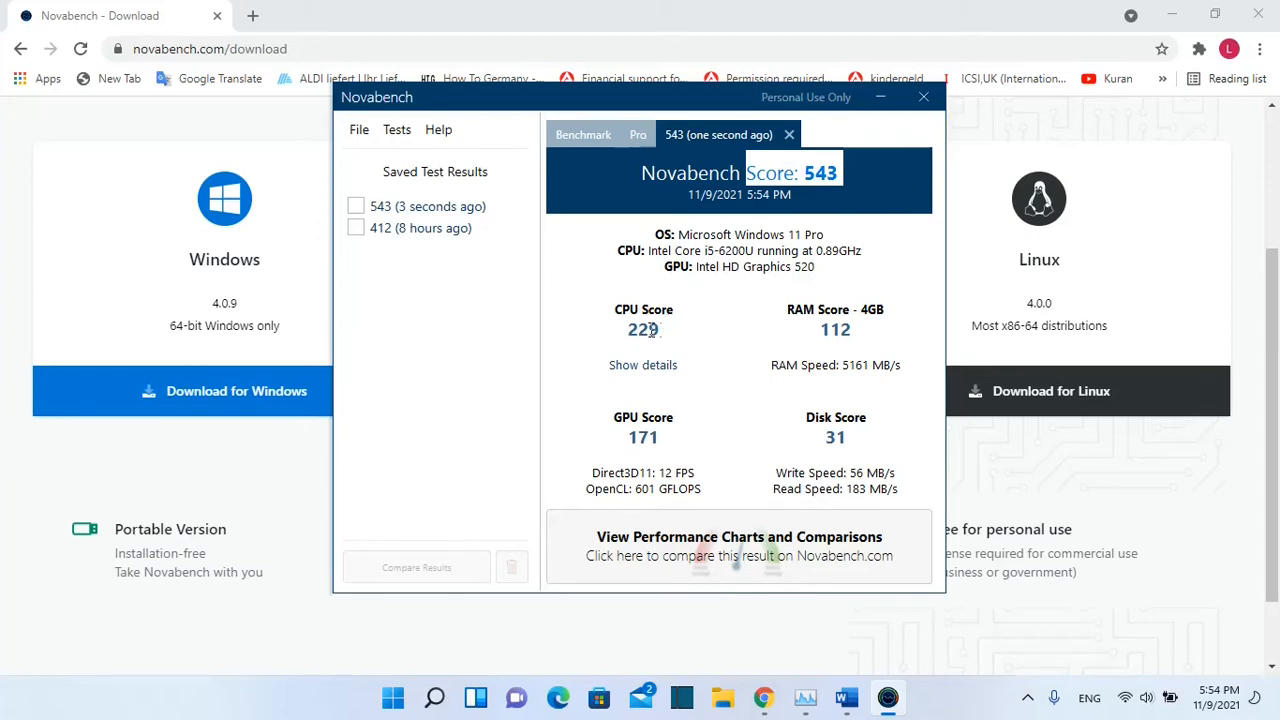
pyautogui.doubleClick(650, 330)
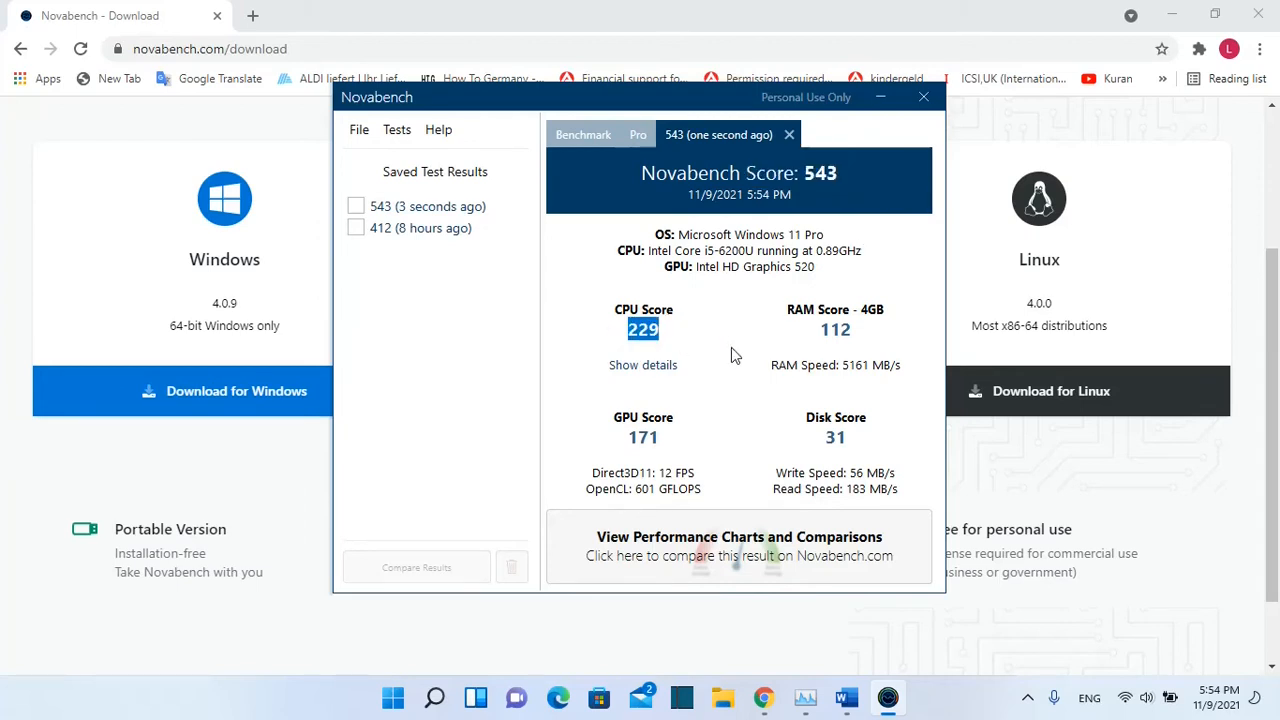
pyautogui.moveTo(856, 330); pyautogui.dragTo(812, 332)
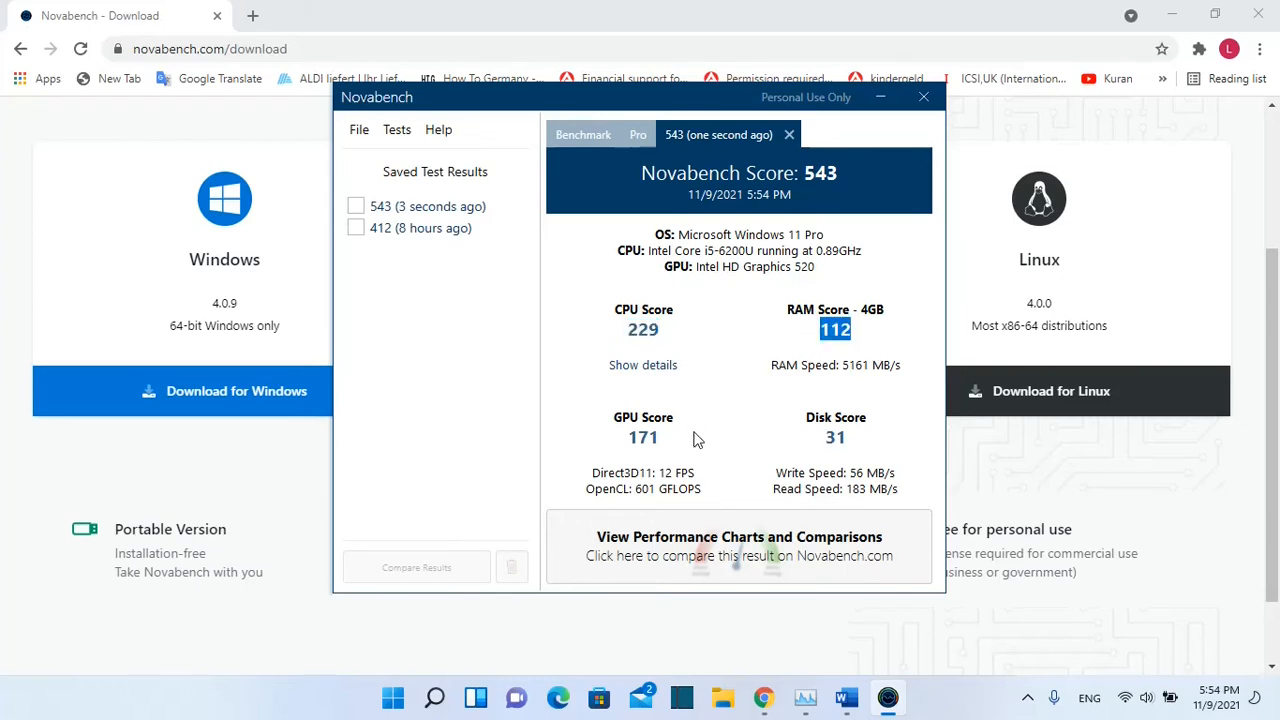
# Send the 543 result to novabench.com for performance comparison.
pyautogui.click(697, 557)
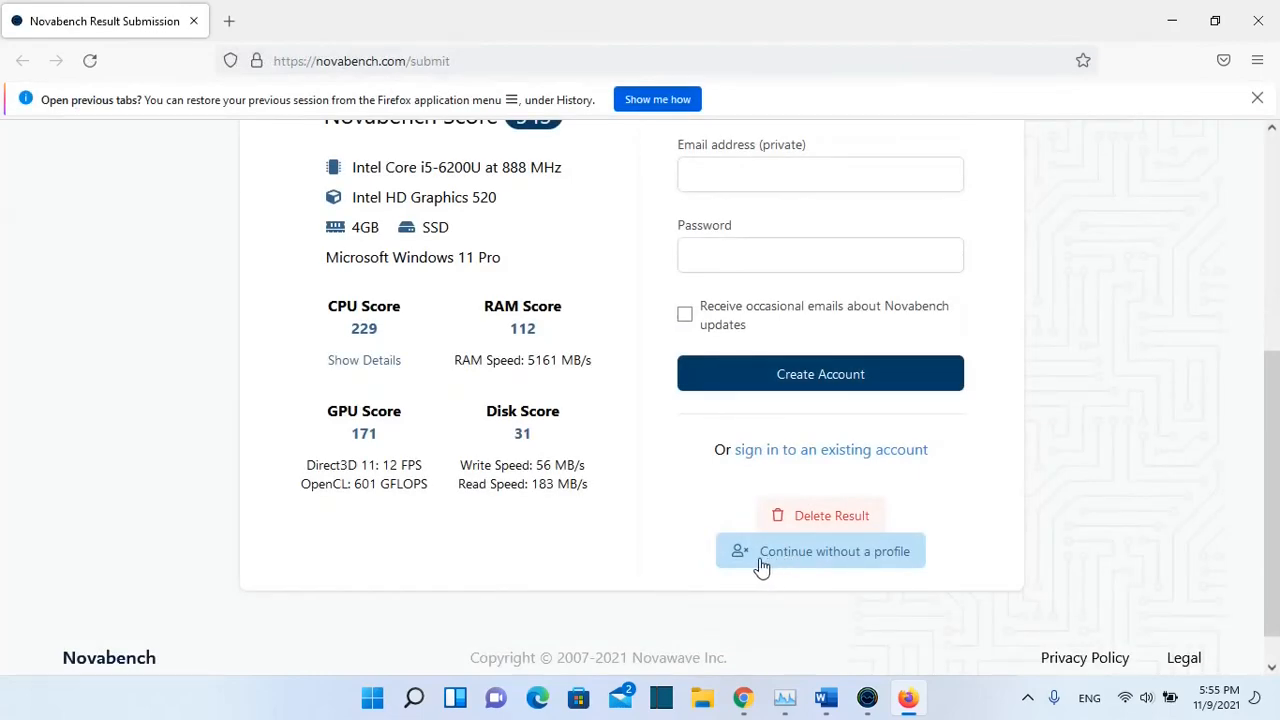
# Continue without a profile to the Benchmark Result page showing score 543 and its comparison.
pyautogui.click(810, 558)
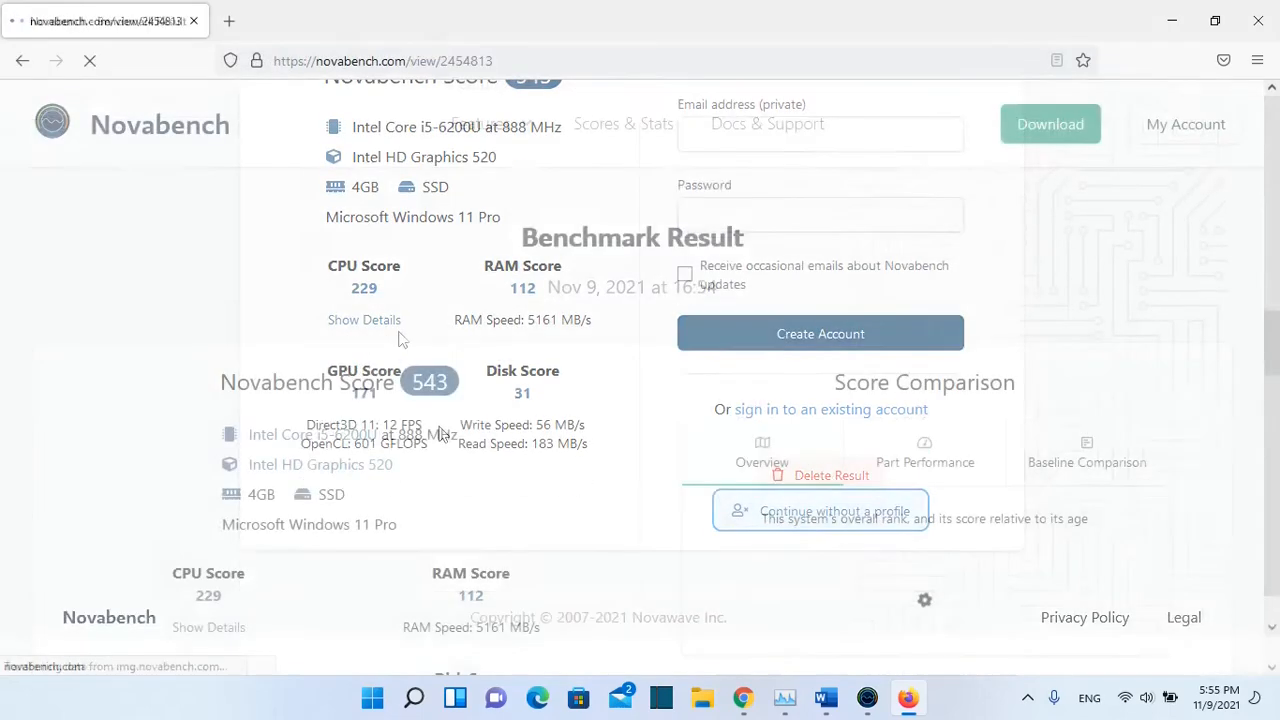
pyautogui.scroll(-2, 546, 363)
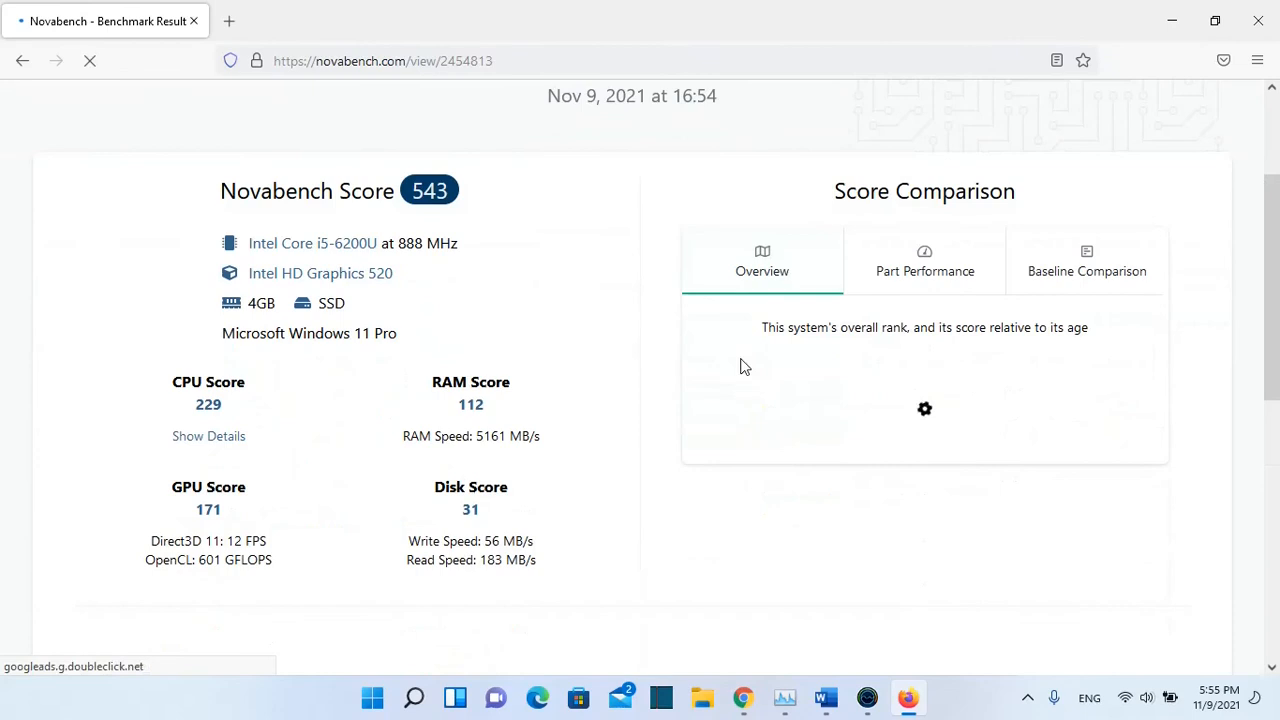